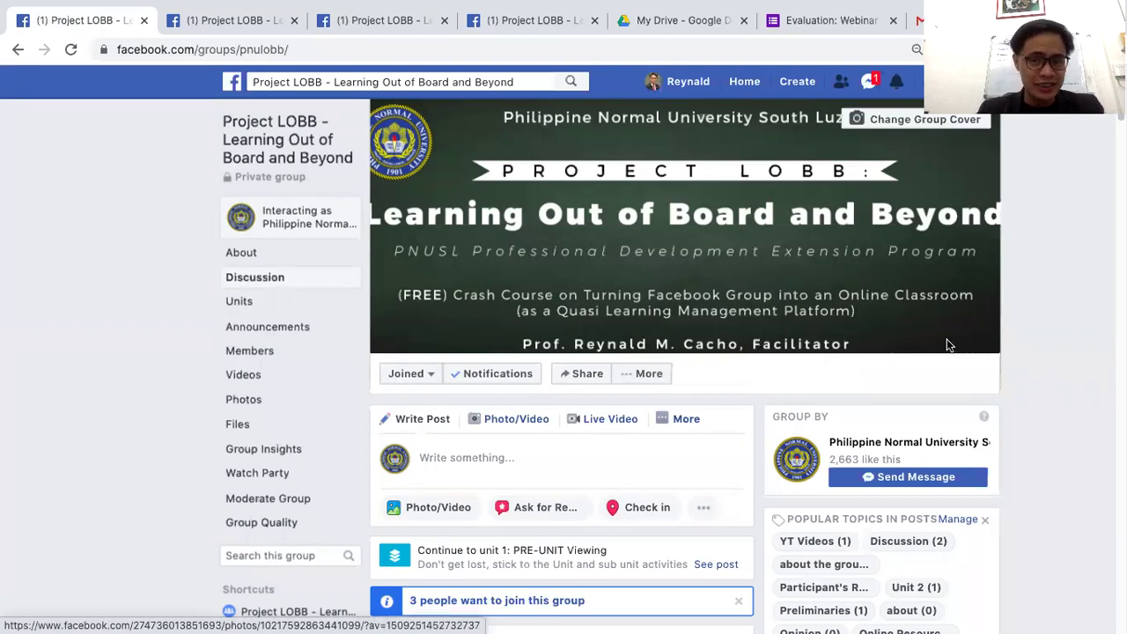
Expand the post composer with its extra post types, then close it again
{"action": "left_click", "coordinate": [686, 418]}
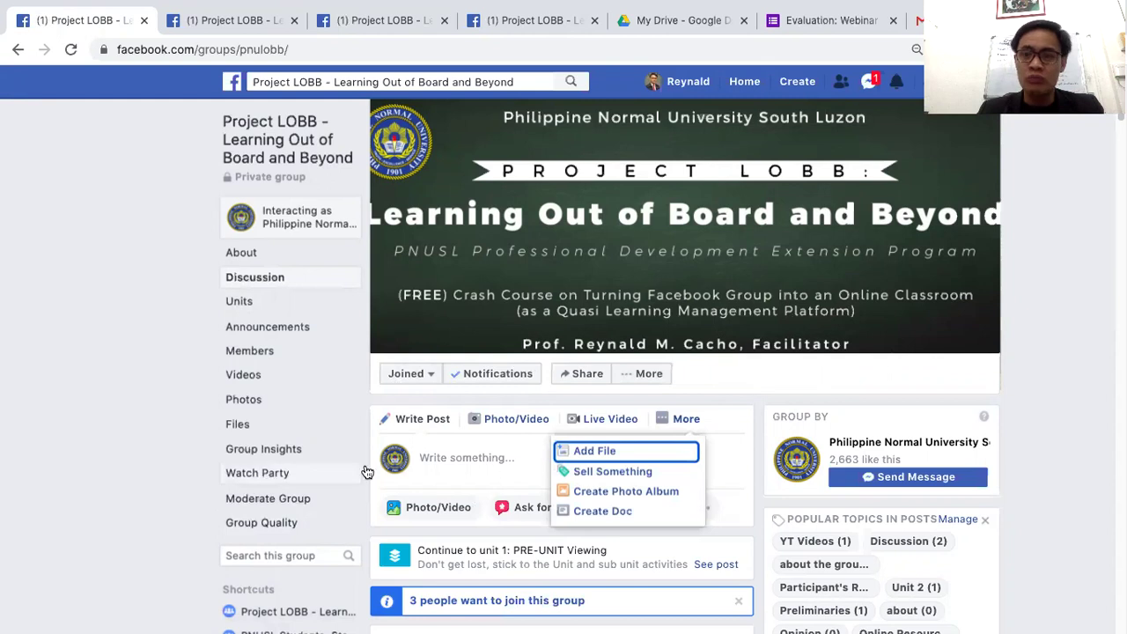
{"action": "left_click", "coordinate": [387, 458]}
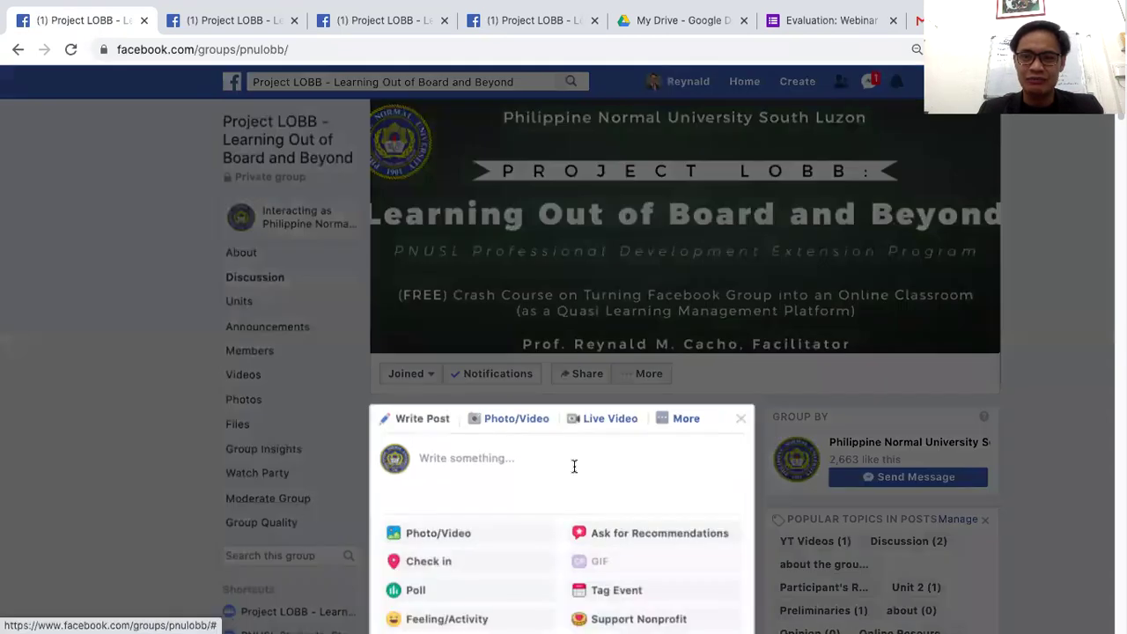
{"action": "scroll", "coordinate": [738, 421], "scroll_direction": "down", "scroll_amount": 4}
{"action": "left_click", "coordinate": [739, 421]}
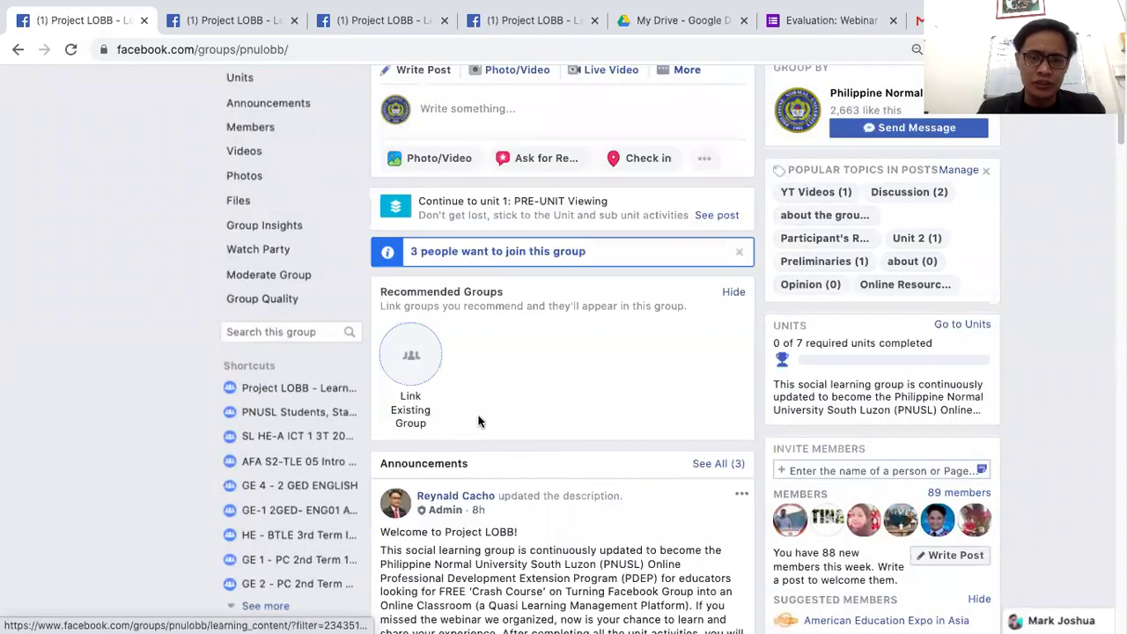
{"action": "scroll", "coordinate": [364, 363], "scroll_direction": "up", "scroll_amount": 1}
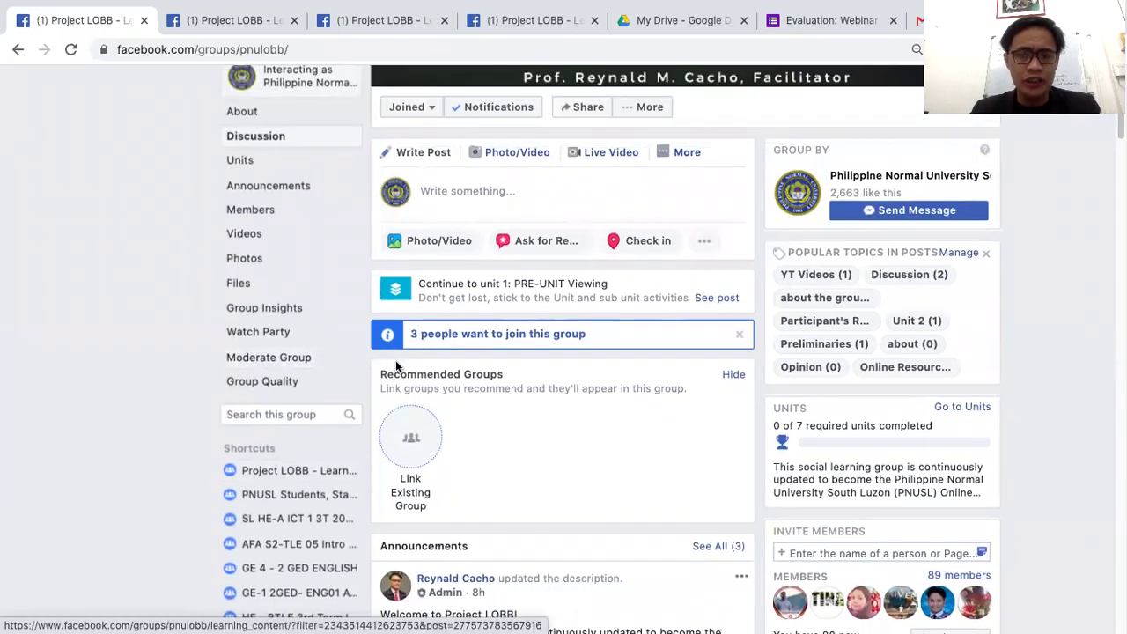
Open Group Insights and scroll down to the per-unit completion counts
{"action": "left_click", "coordinate": [267, 315]}
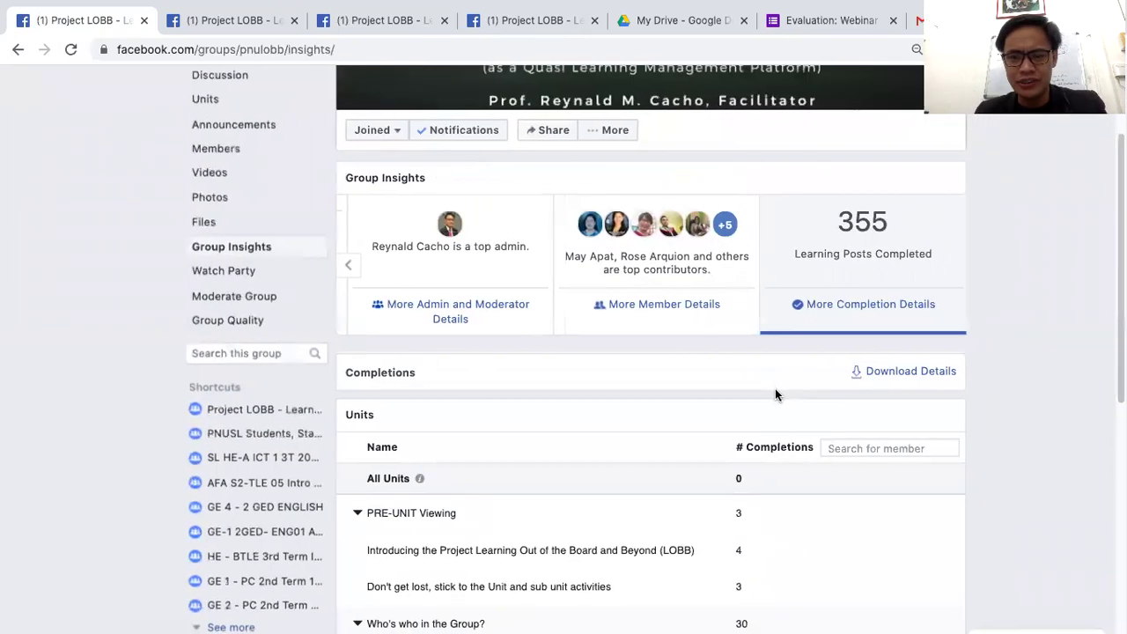
{"action": "scroll", "coordinate": [448, 519], "scroll_direction": "down", "scroll_amount": 3}
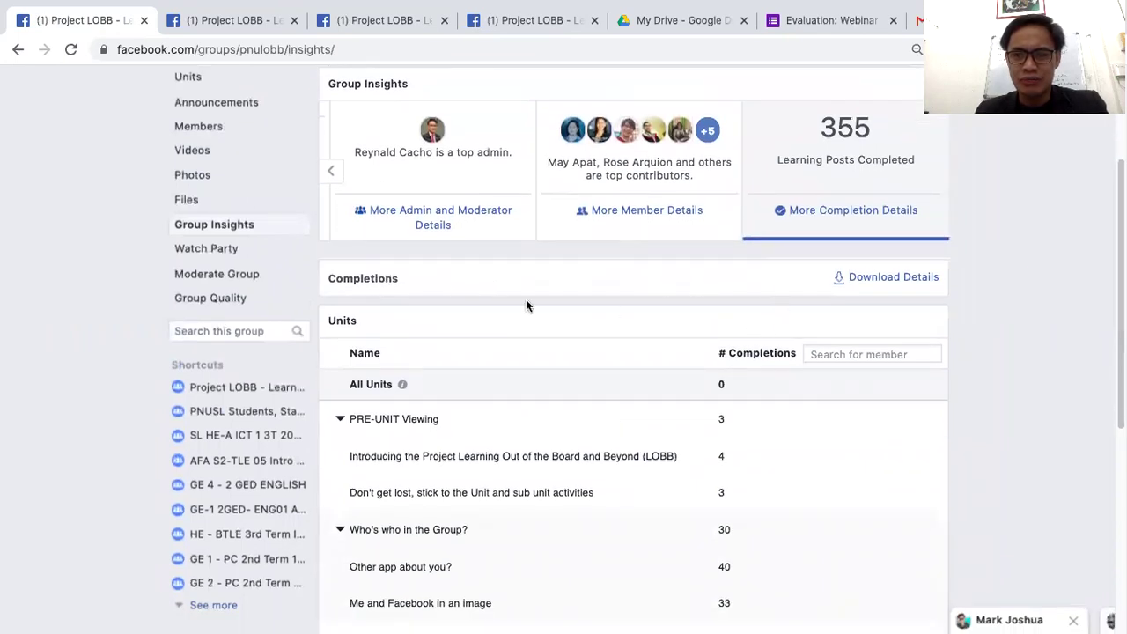
{"action": "scroll", "coordinate": [402, 294], "scroll_direction": "down", "scroll_amount": 2}
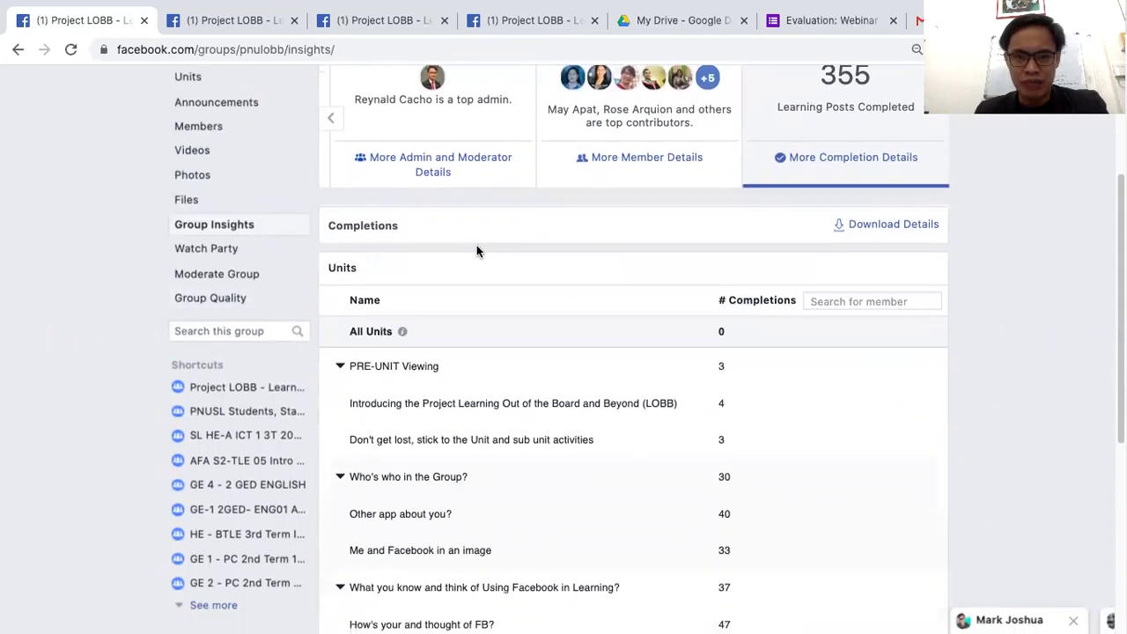
{"action": "scroll", "coordinate": [423, 317], "scroll_direction": "down", "scroll_amount": 2}
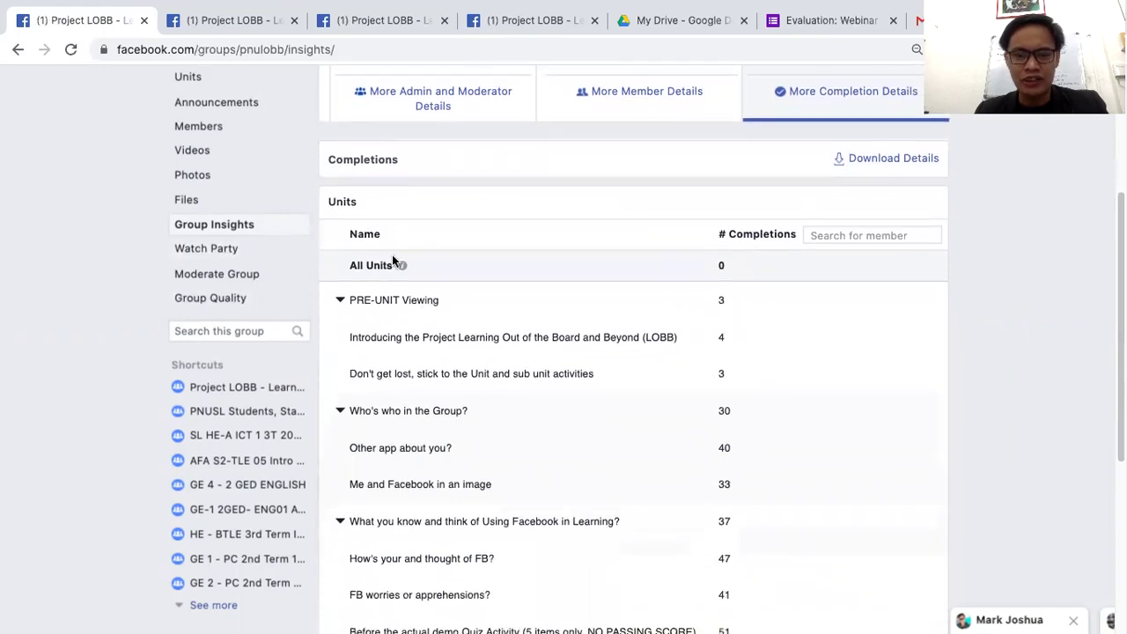
{"action": "scroll", "coordinate": [475, 379], "scroll_direction": "down", "scroll_amount": 2}
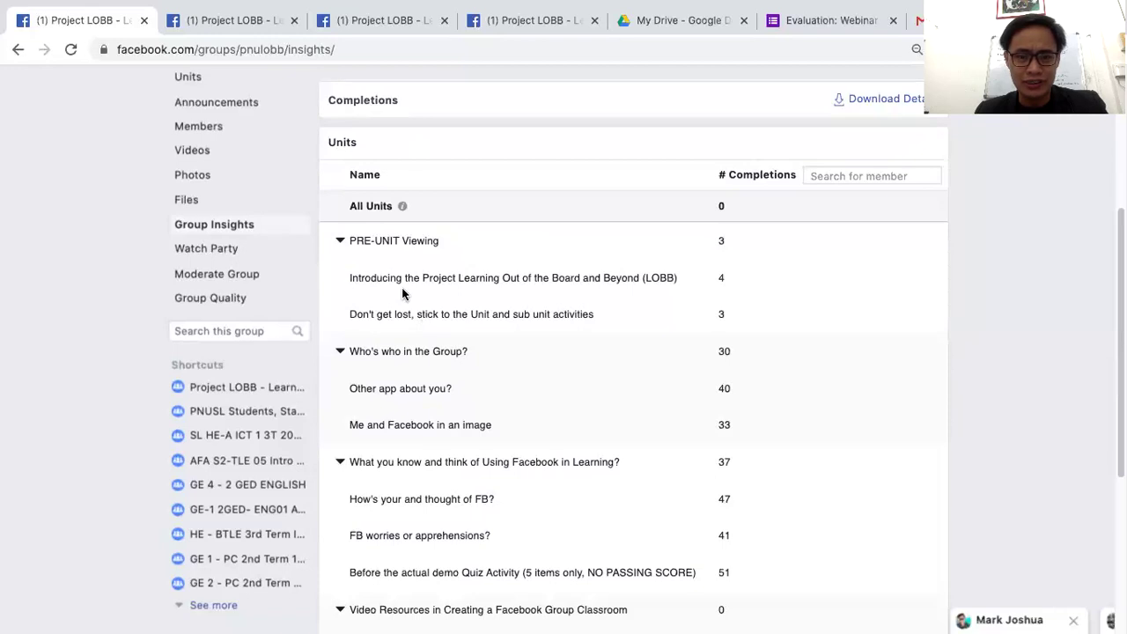
{"action": "scroll", "coordinate": [770, 377], "scroll_direction": "right", "scroll_amount": 2}
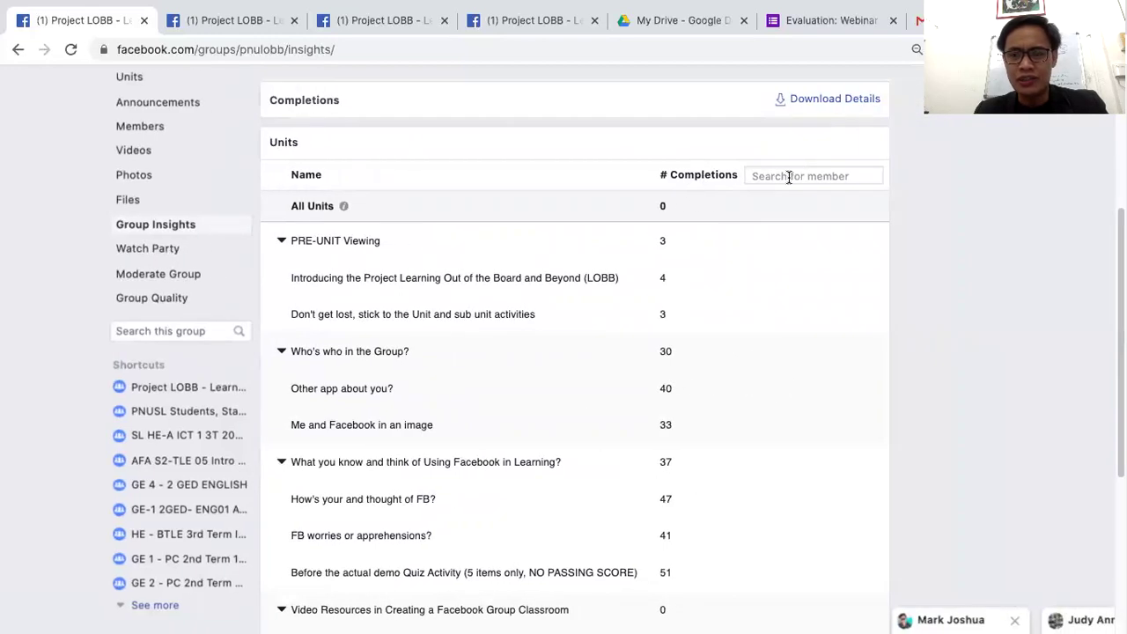
{"action": "scroll", "coordinate": [390, 263], "scroll_direction": "down", "scroll_amount": 1}
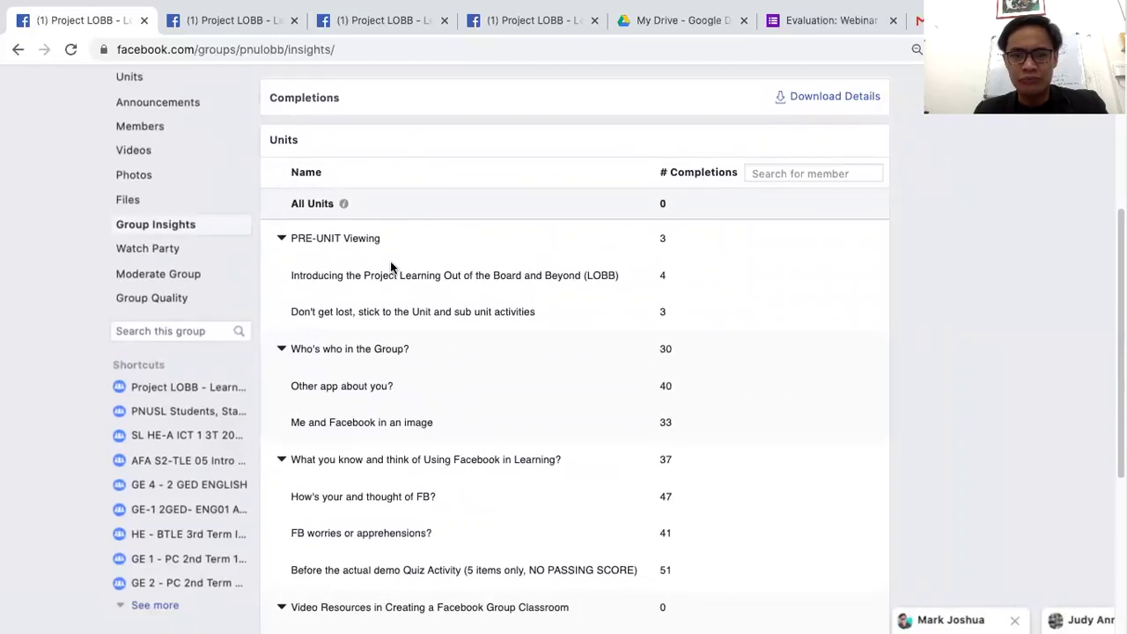
{"action": "scroll", "coordinate": [479, 273], "scroll_direction": "down", "scroll_amount": 2}
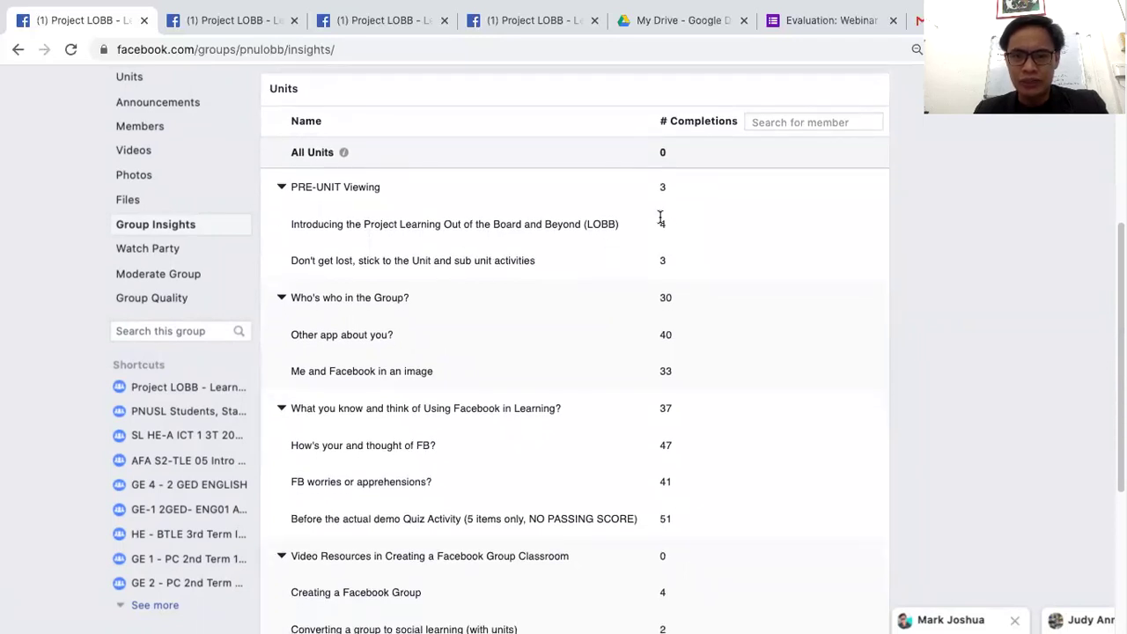
{"action": "scroll", "coordinate": [661, 211], "scroll_direction": "down", "scroll_amount": 1}
{"action": "scroll", "coordinate": [659, 243], "scroll_direction": "down", "scroll_amount": 2}
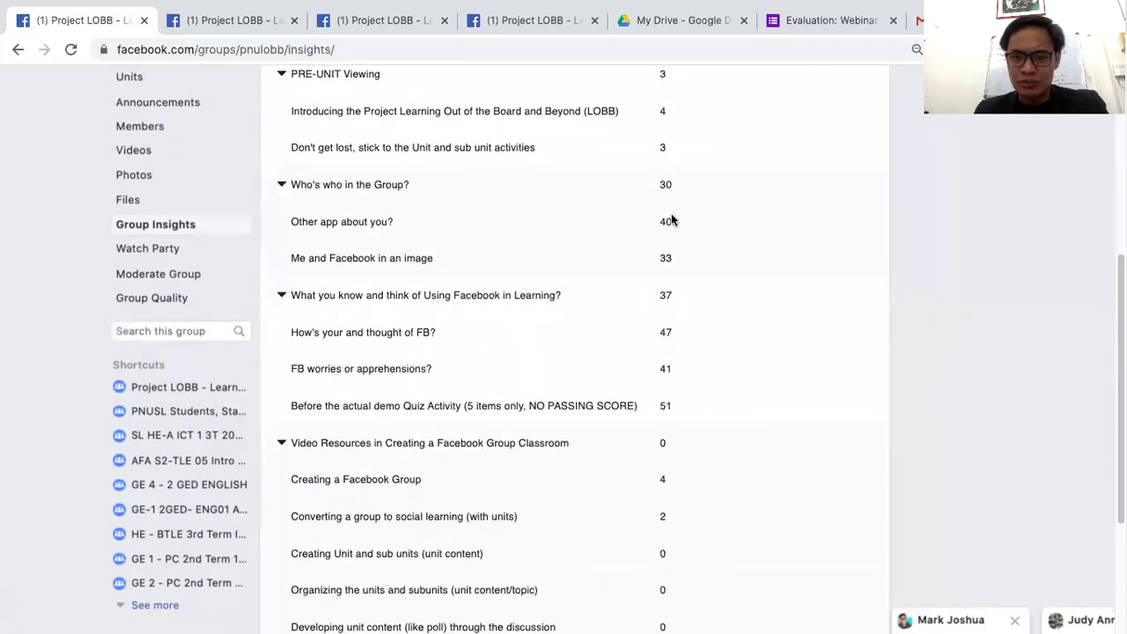
Review the Units completions table and highlight the demo quiz activity's title
{"action": "scroll", "coordinate": [665, 149], "scroll_direction": "up", "scroll_amount": 1}
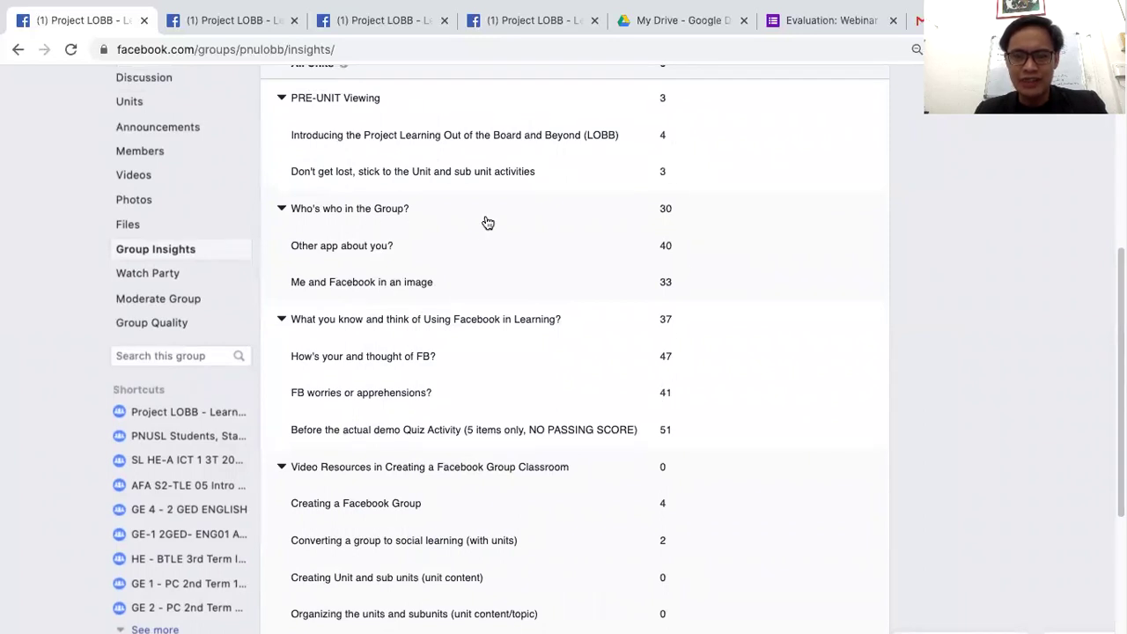
{"action": "scroll", "coordinate": [643, 524], "scroll_direction": "down", "scroll_amount": 1}
{"action": "scroll", "coordinate": [643, 523], "scroll_direction": "down", "scroll_amount": 2}
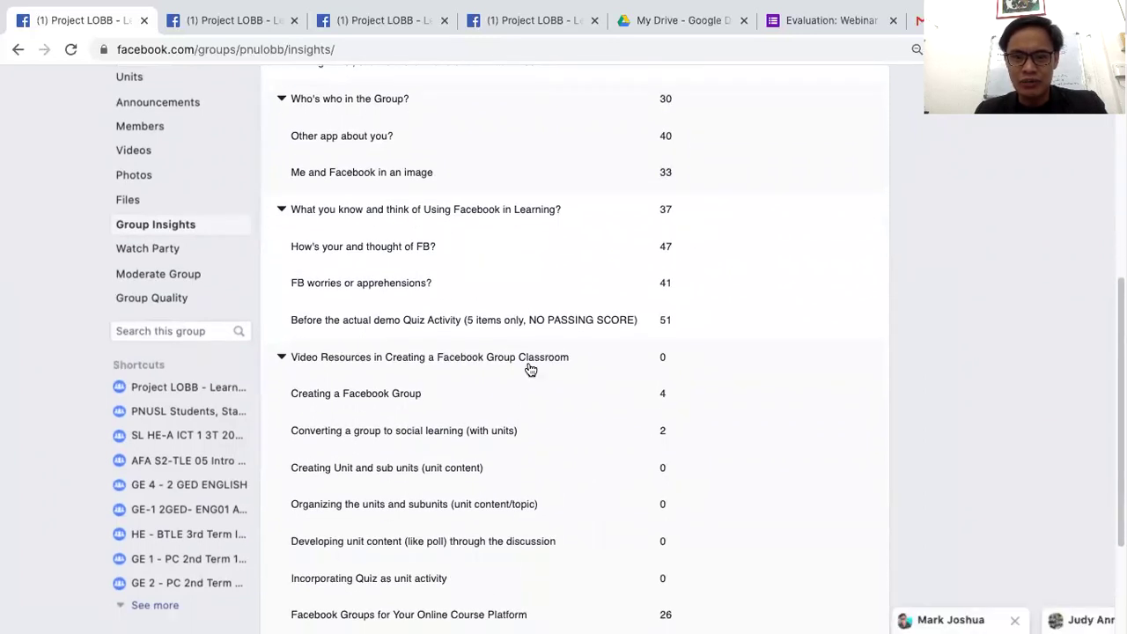
{"action": "scroll", "coordinate": [655, 168], "scroll_direction": "down", "scroll_amount": 2}
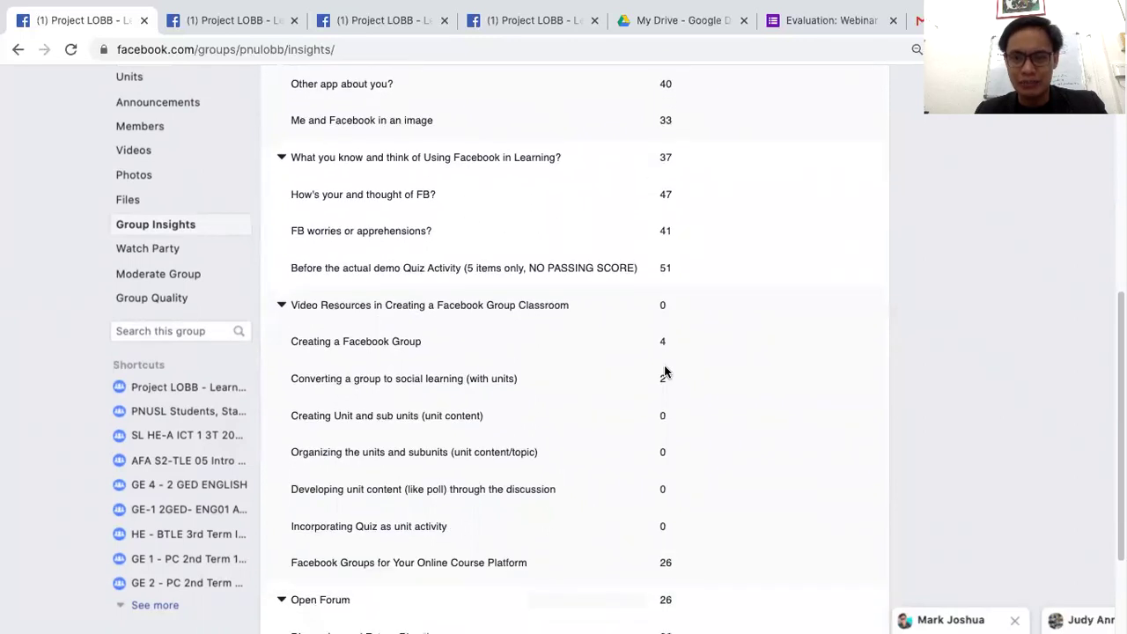
{"action": "scroll", "coordinate": [692, 329], "scroll_direction": "up", "scroll_amount": 2}
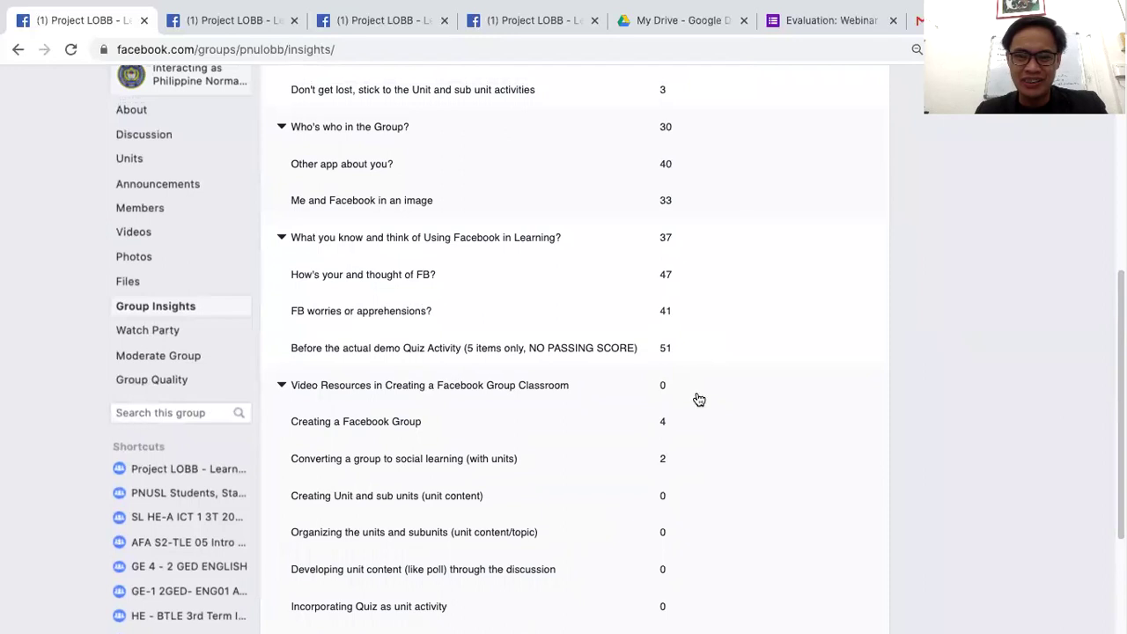
{"action": "scroll", "coordinate": [423, 315], "scroll_direction": "up", "scroll_amount": 1}
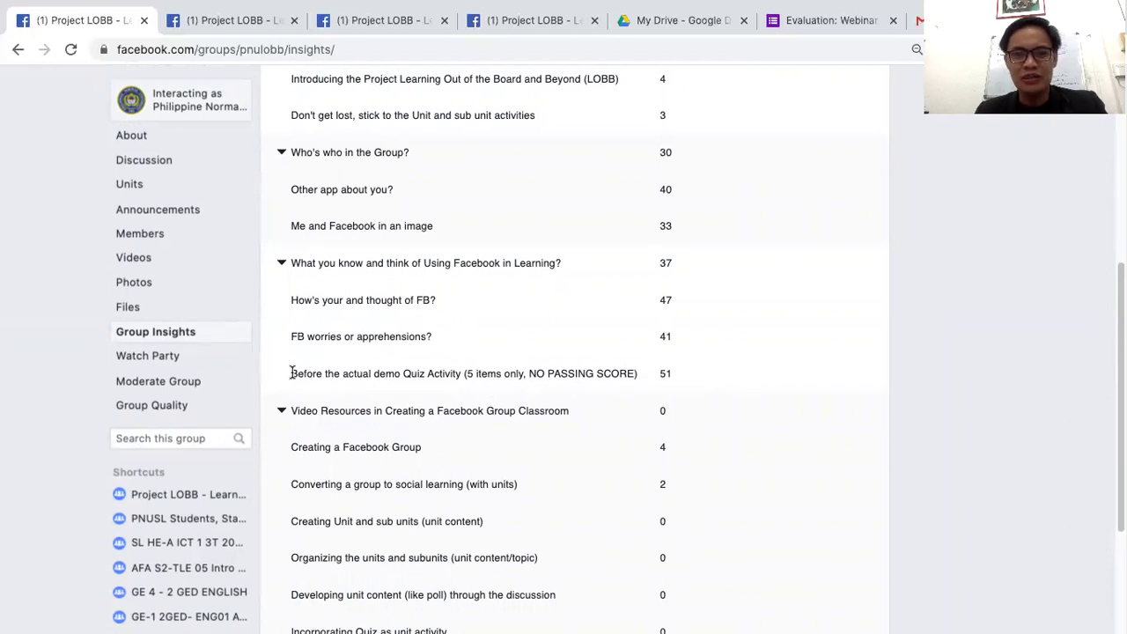
{"action": "left_click_drag", "start_coordinate": [291, 373], "coordinate": [636, 377]}
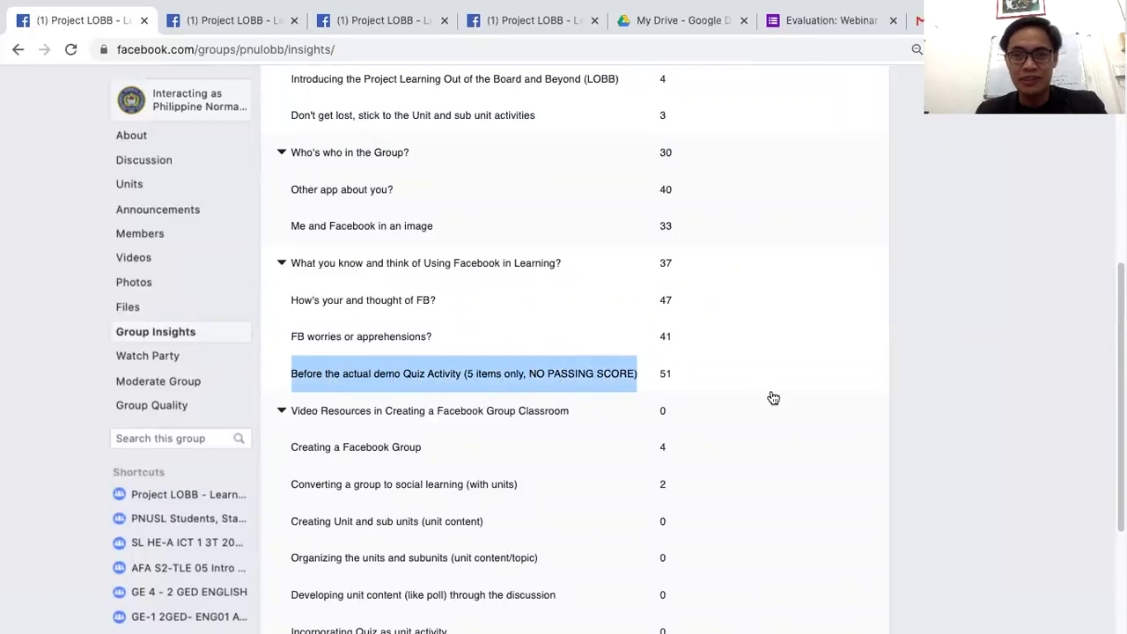
{"action": "scroll", "coordinate": [764, 394], "scroll_direction": "up", "scroll_amount": 1}
{"action": "scroll", "coordinate": [759, 383], "scroll_direction": "up", "scroll_amount": 5}
{"action": "scroll", "coordinate": [775, 404], "scroll_direction": "down", "scroll_amount": 2}
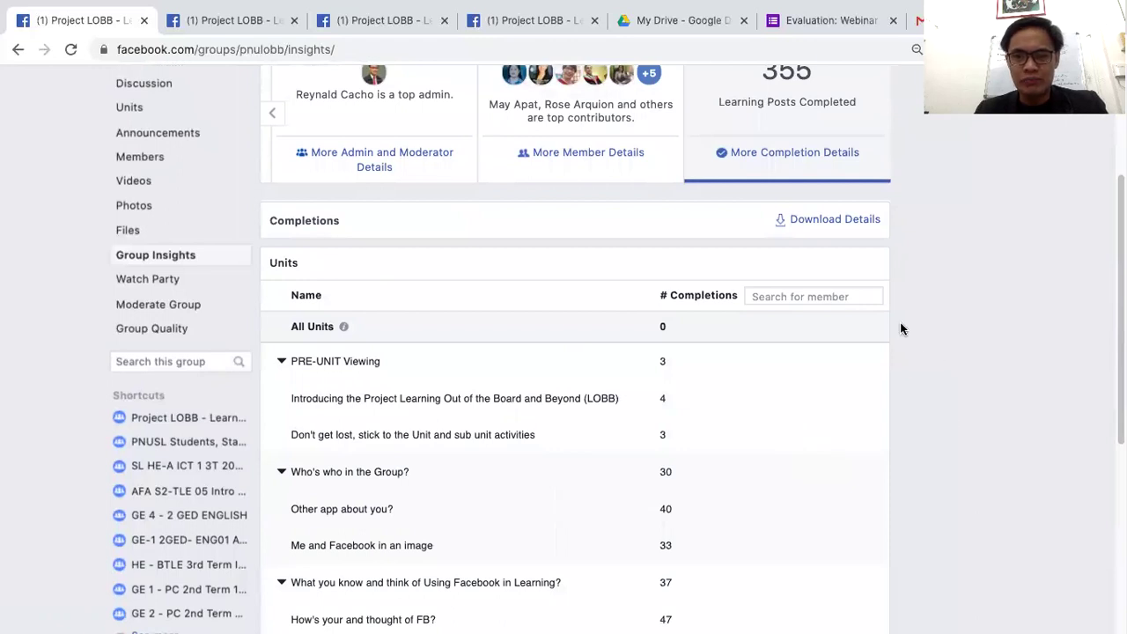
Search the Completions table for one member by name and apply their suggestion, showing 2 of 7 units
{"action": "left_click", "coordinate": [775, 296]}
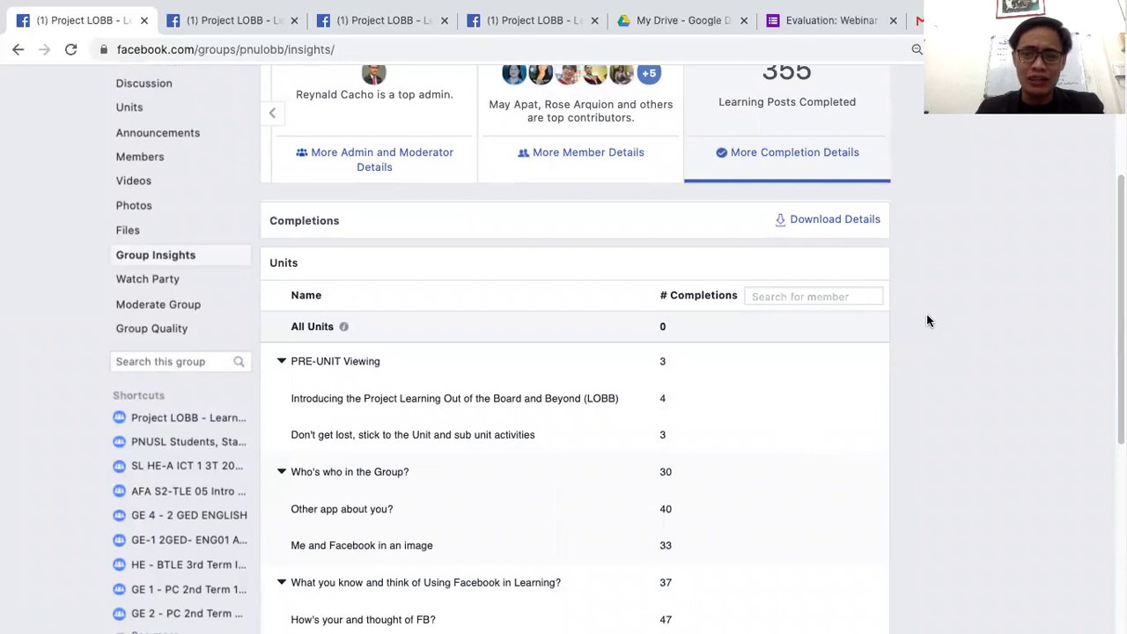
{"action": "type", "text": "Reynald"}
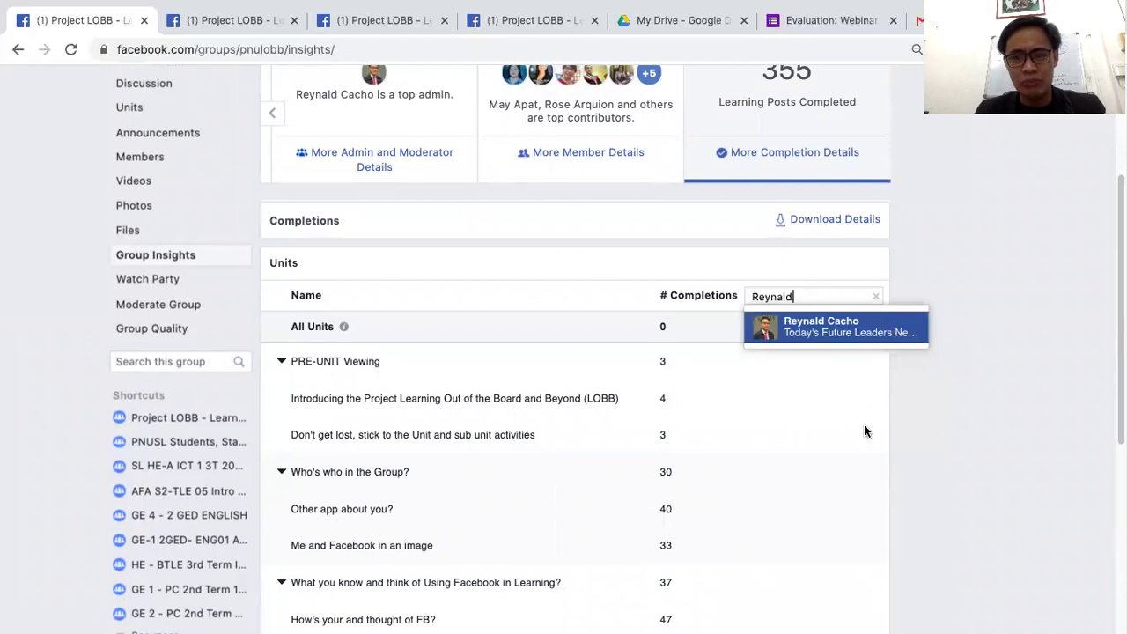
{"action": "left_click", "coordinate": [816, 327]}
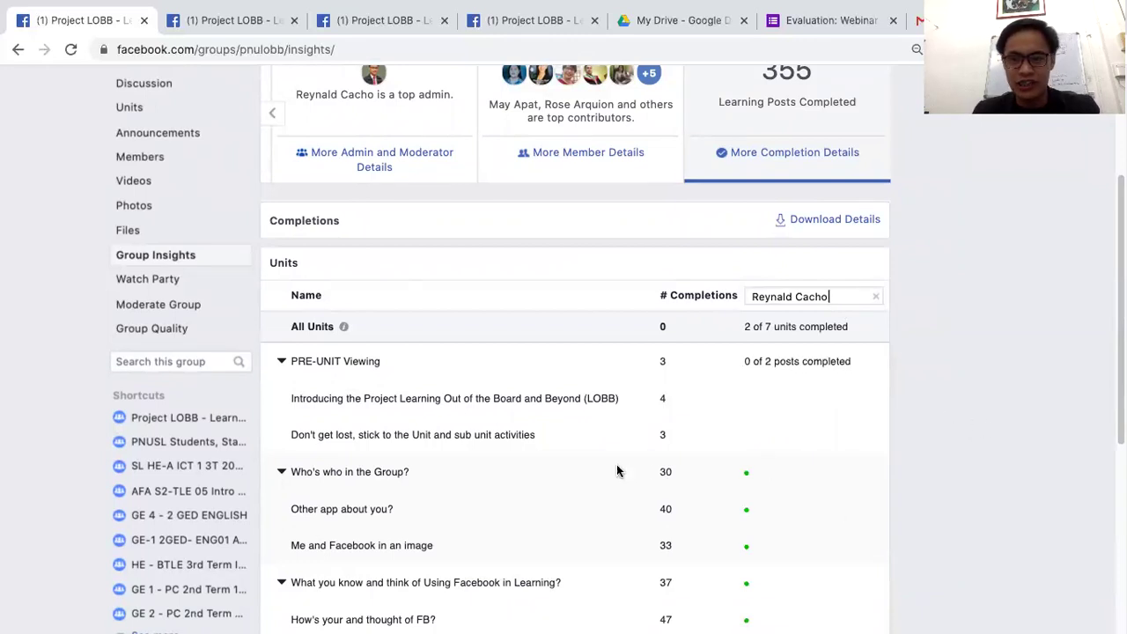
{"action": "scroll", "coordinate": [716, 324], "scroll_direction": "down", "scroll_amount": 2}
{"action": "scroll", "coordinate": [657, 322], "scroll_direction": "down", "scroll_amount": 2}
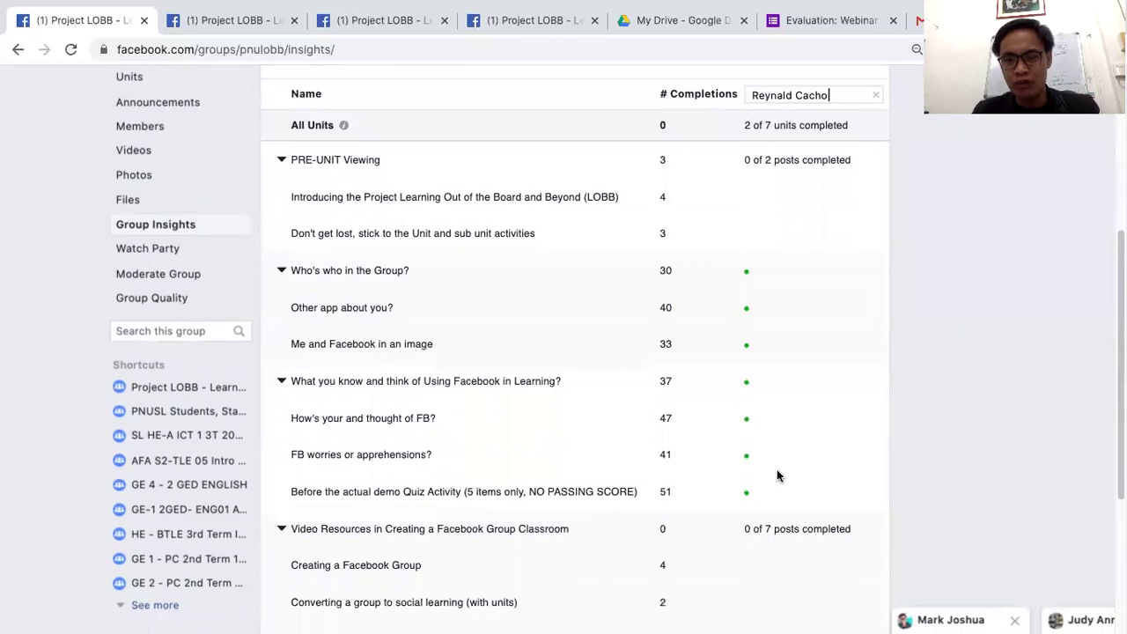
{"action": "scroll", "coordinate": [784, 363], "scroll_direction": "down", "scroll_amount": 4}
{"action": "scroll", "coordinate": [750, 201], "scroll_direction": "up", "scroll_amount": 3}
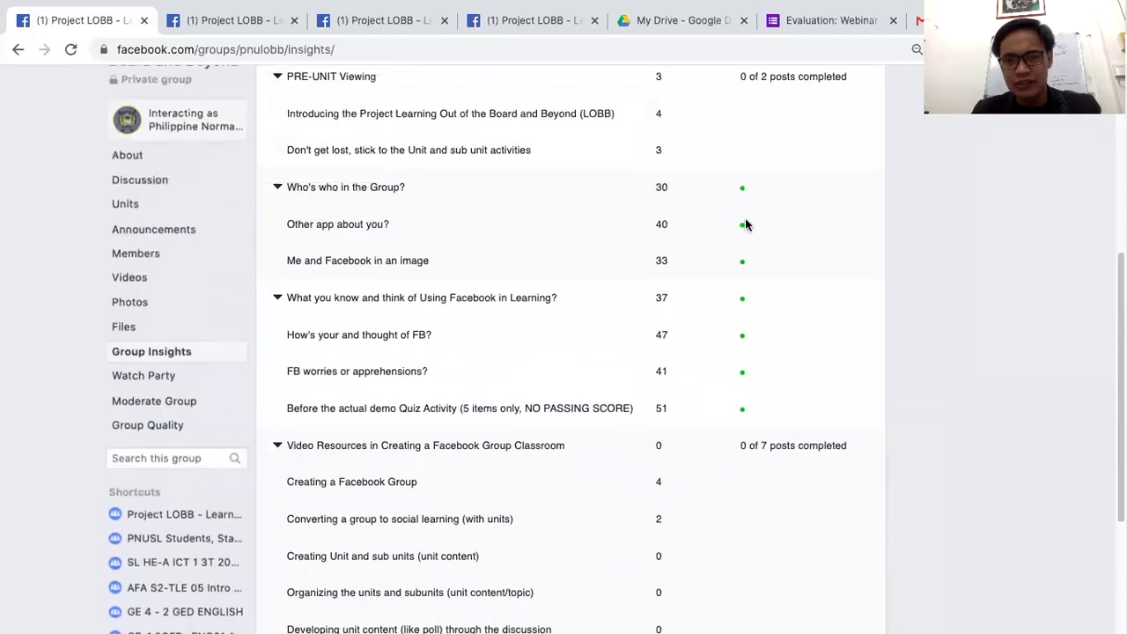
{"action": "scroll", "coordinate": [749, 205], "scroll_direction": "up", "scroll_amount": 1}
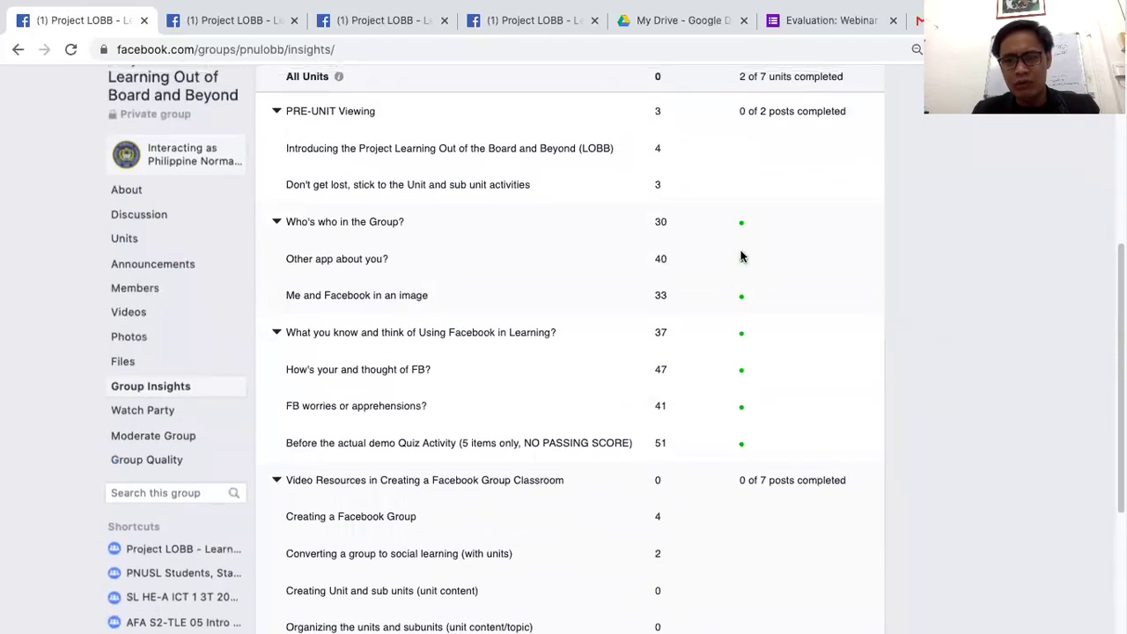
{"action": "scroll", "coordinate": [740, 216], "scroll_direction": "down", "scroll_amount": 1}
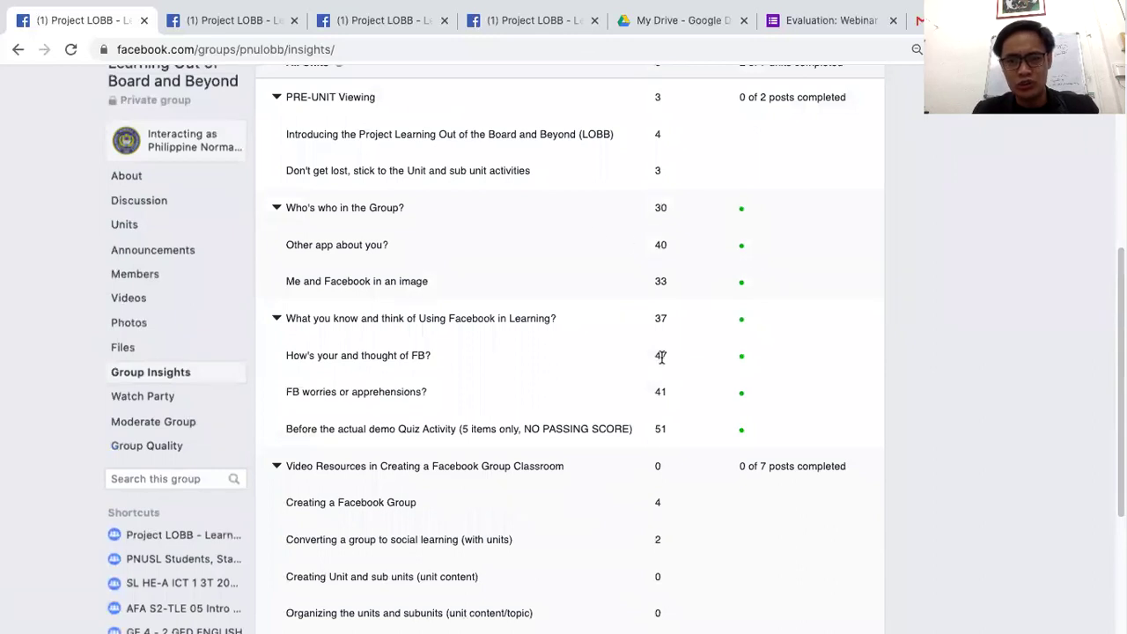
{"action": "scroll", "coordinate": [746, 275], "scroll_direction": "down", "scroll_amount": 1}
{"action": "scroll", "coordinate": [732, 256], "scroll_direction": "down", "scroll_amount": 2}
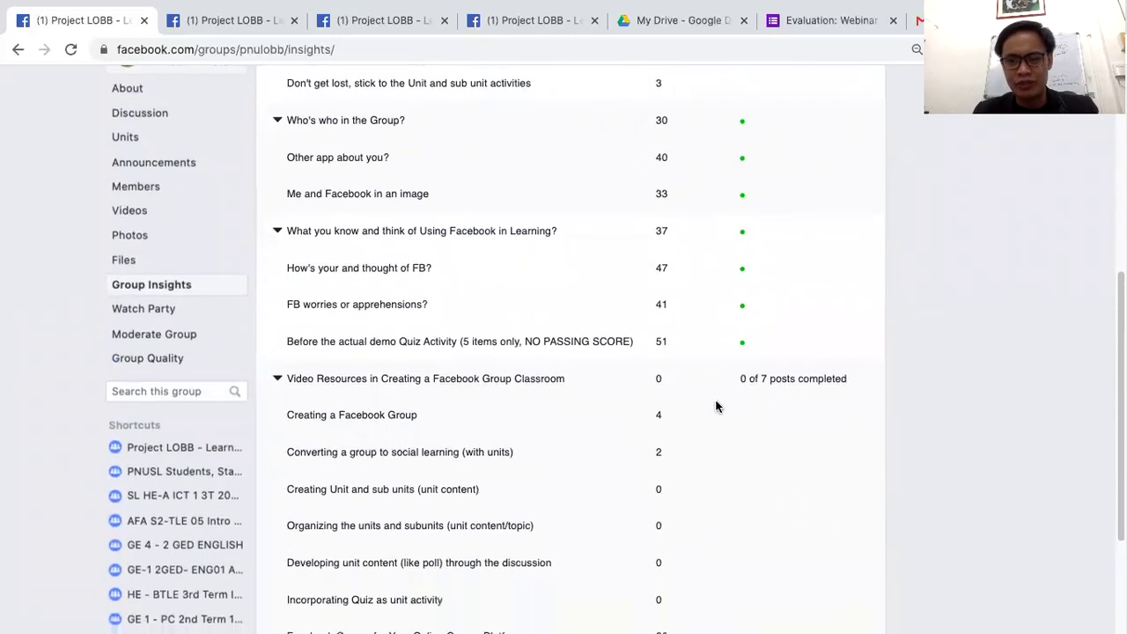
{"action": "scroll", "coordinate": [714, 423], "scroll_direction": "down", "scroll_amount": 3}
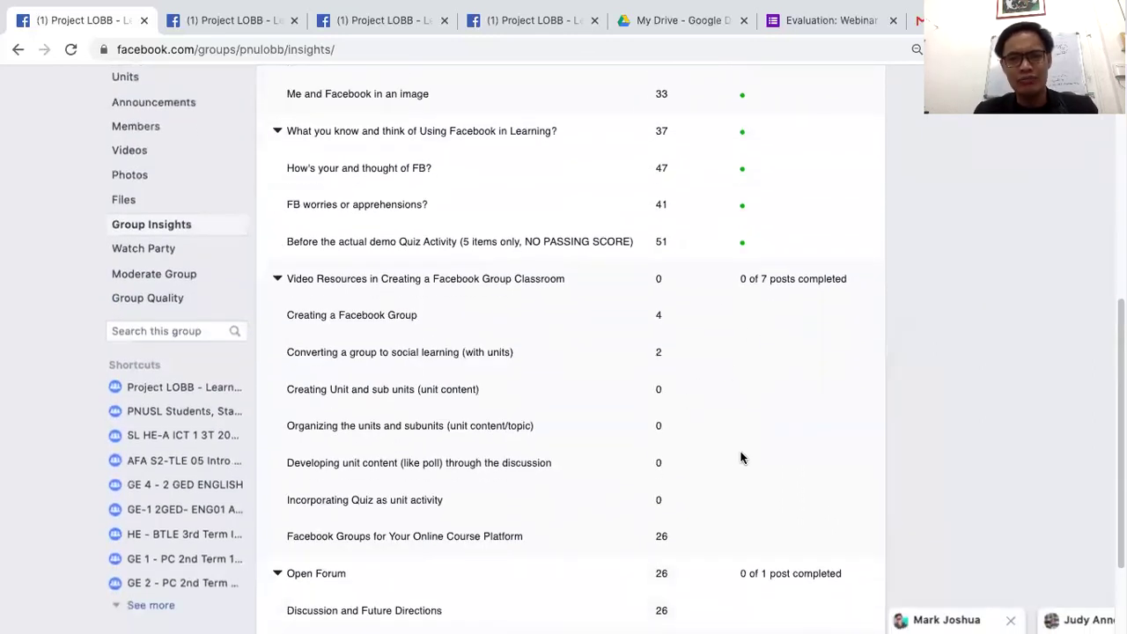
{"action": "scroll", "coordinate": [747, 349], "scroll_direction": "down", "scroll_amount": 3}
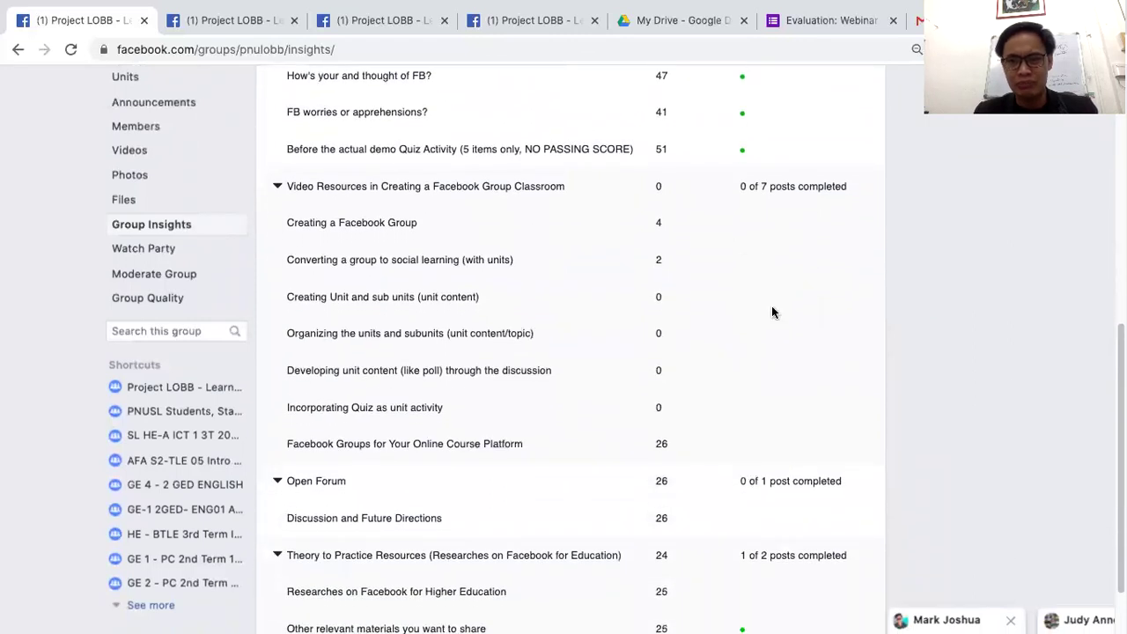
{"action": "scroll", "coordinate": [763, 363], "scroll_direction": "up", "scroll_amount": 2}
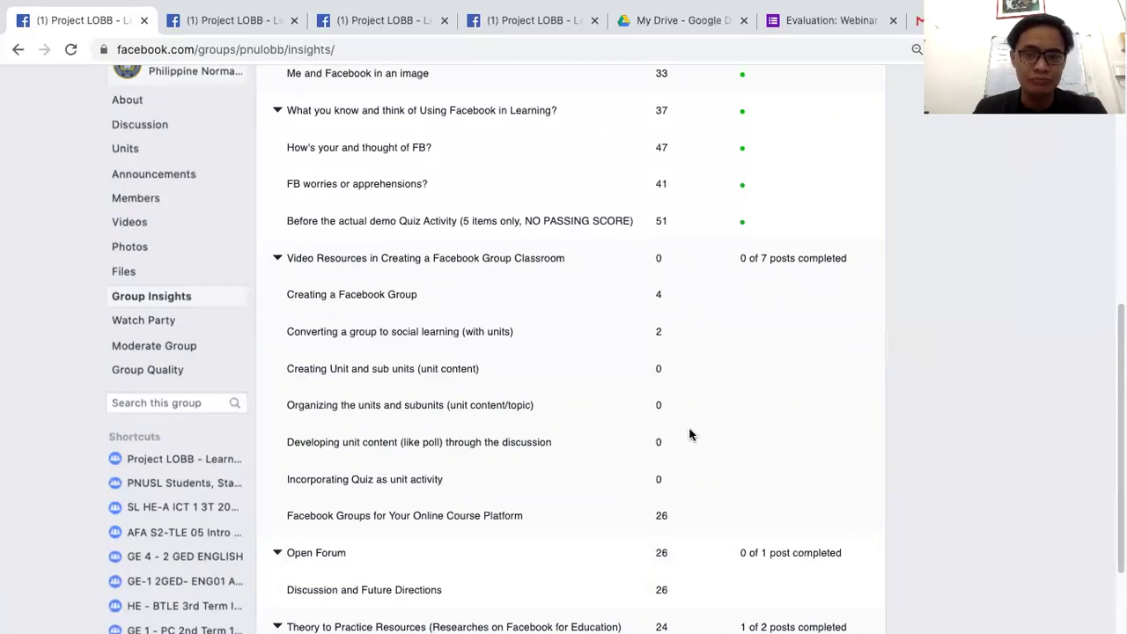
{"action": "scroll", "coordinate": [690, 432], "scroll_direction": "down", "scroll_amount": 5}
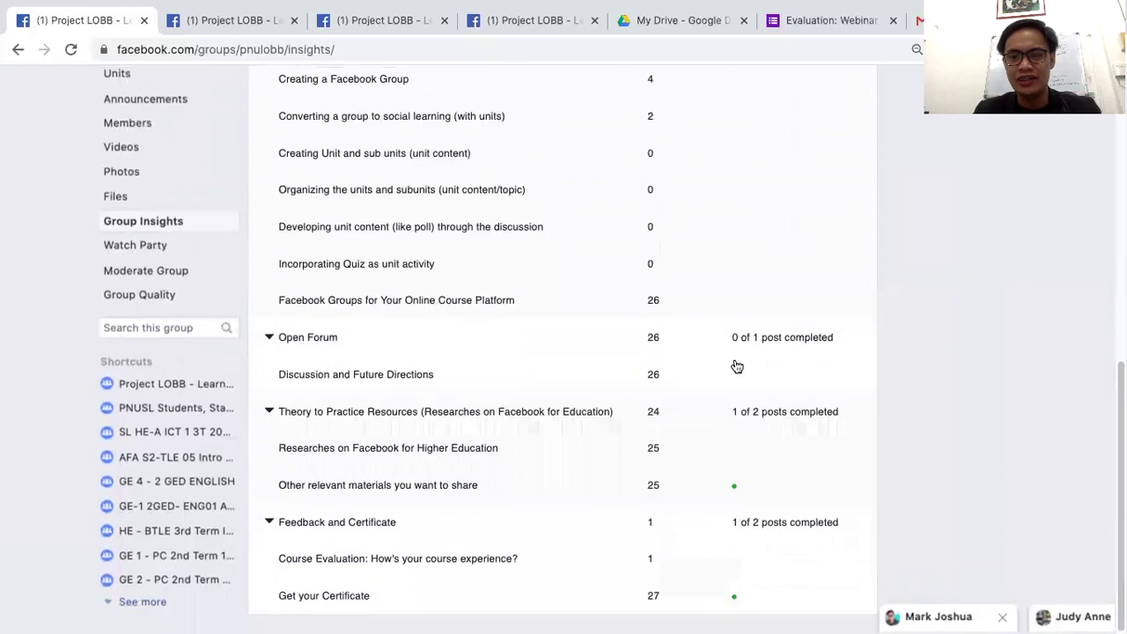
{"action": "scroll", "coordinate": [775, 317], "scroll_direction": "up", "scroll_amount": 5}
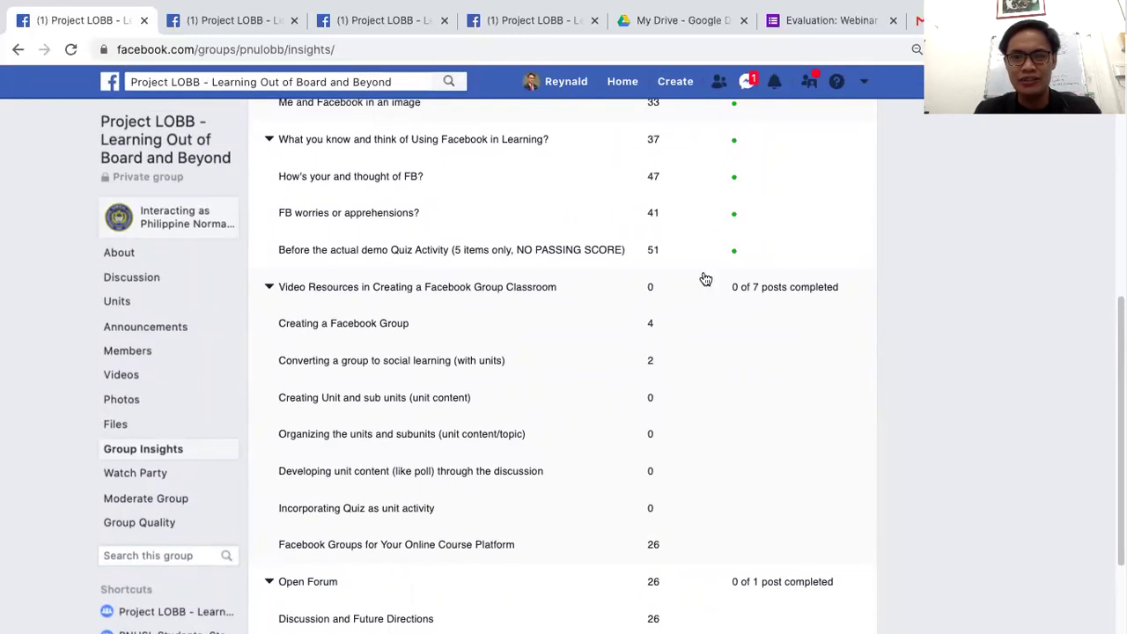
{"action": "scroll", "coordinate": [732, 504], "scroll_direction": "down", "scroll_amount": 5}
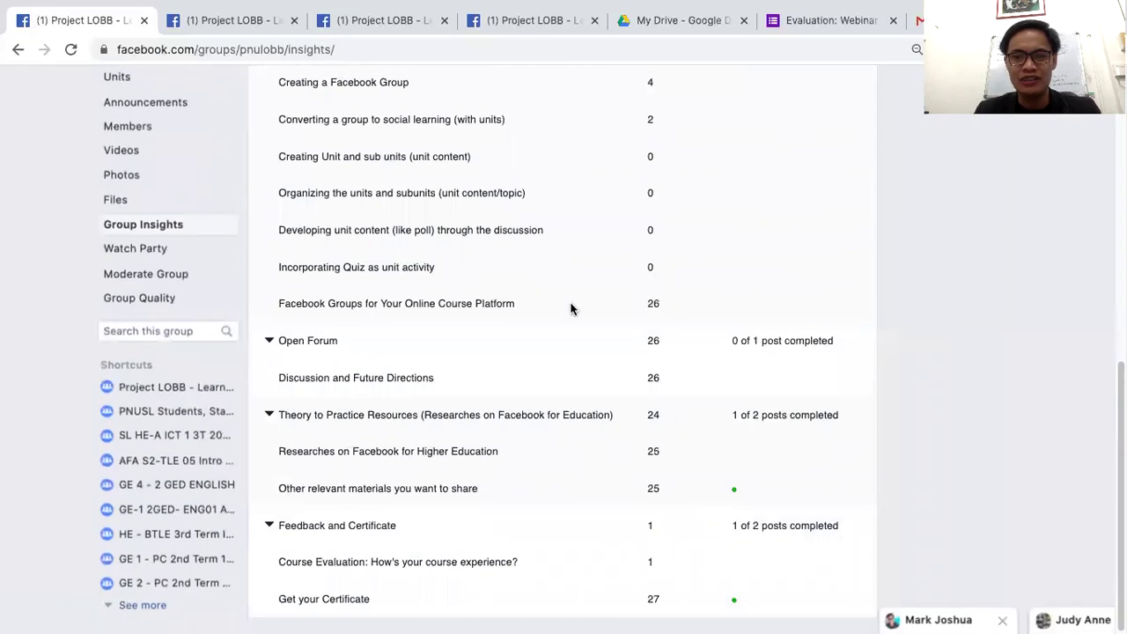
{"action": "scroll", "coordinate": [743, 410], "scroll_direction": "up", "scroll_amount": 2}
{"action": "scroll", "coordinate": [739, 304], "scroll_direction": "up", "scroll_amount": 7}
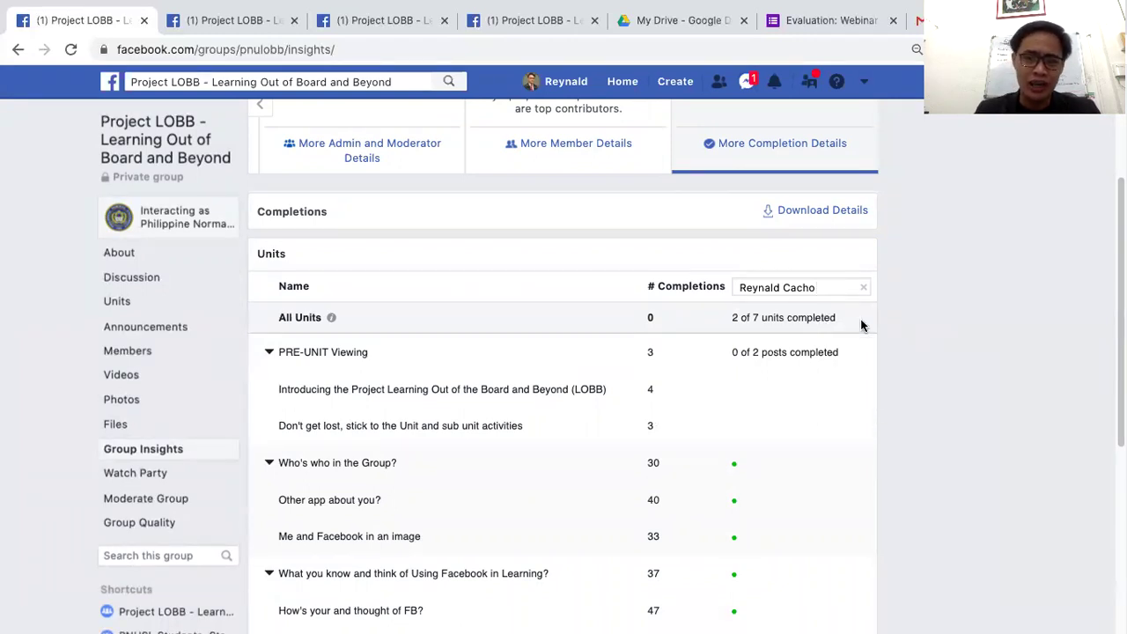
{"action": "scroll", "coordinate": [491, 463], "scroll_direction": "down", "scroll_amount": 1}
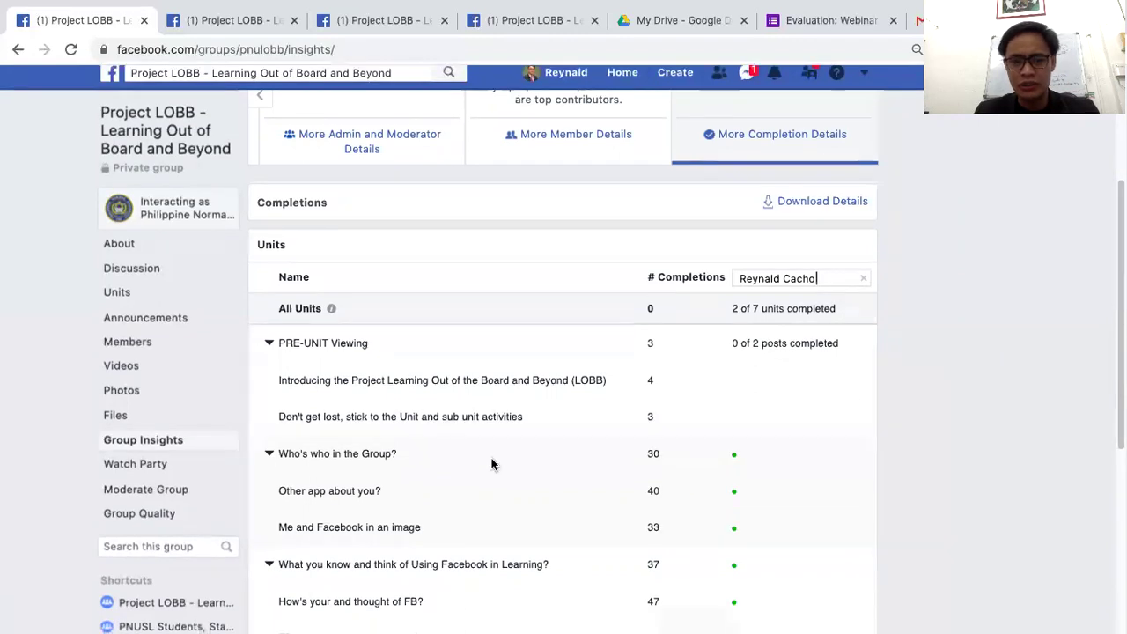
{"action": "scroll", "coordinate": [467, 341], "scroll_direction": "up", "scroll_amount": 1}
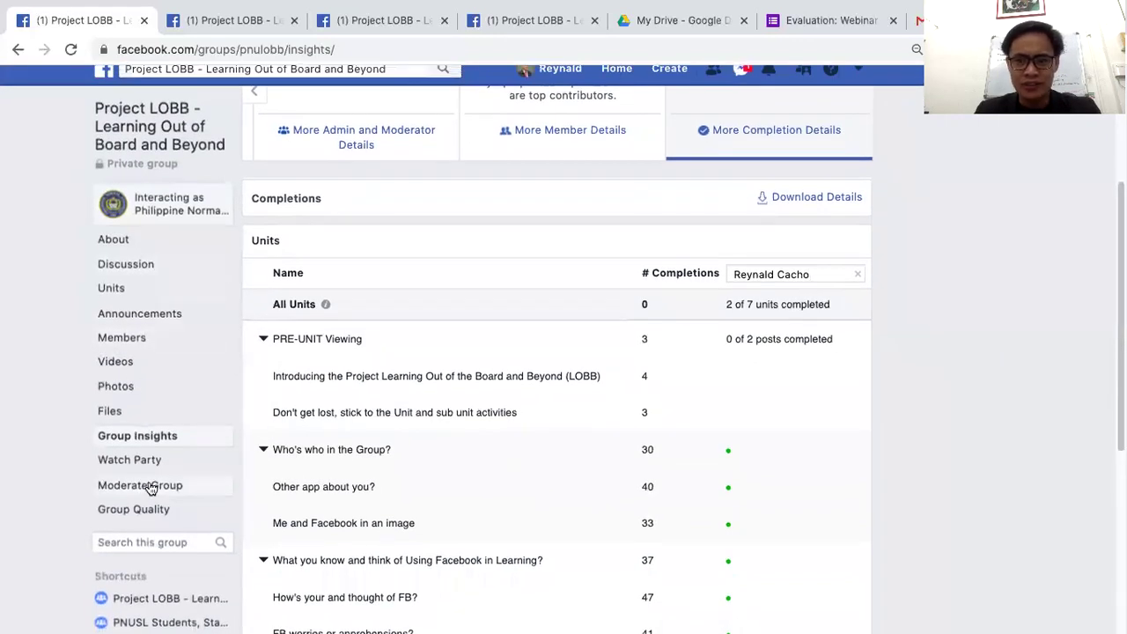
{"action": "scroll", "coordinate": [380, 478], "scroll_direction": "up", "scroll_amount": 1}
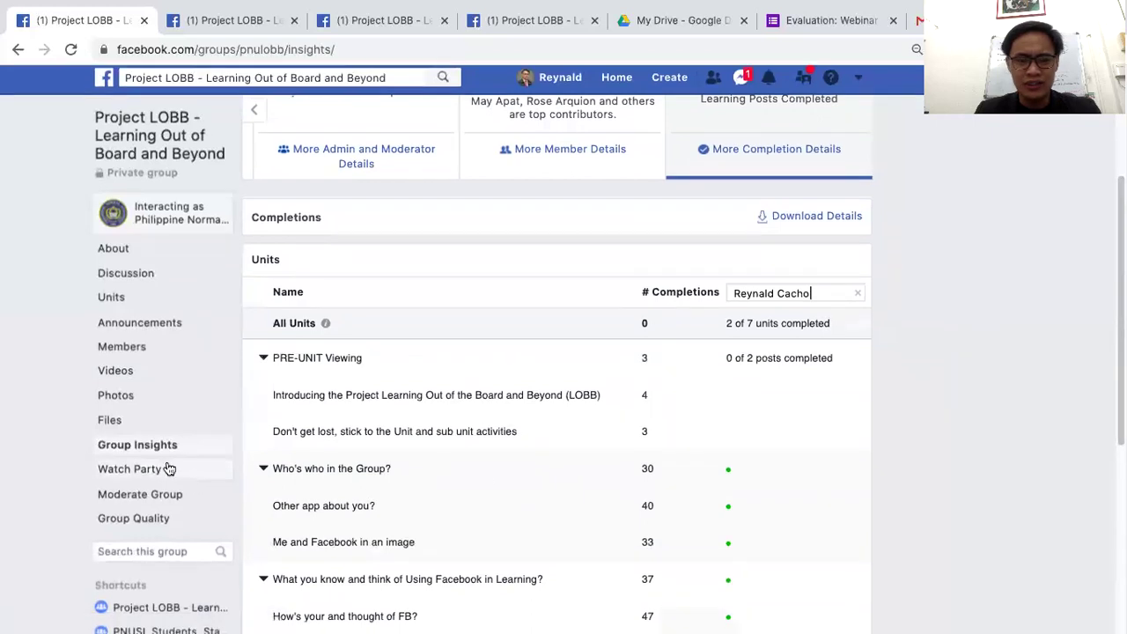
{"action": "scroll", "coordinate": [156, 458], "scroll_direction": "down", "scroll_amount": 1}
{"action": "scroll", "coordinate": [803, 282], "scroll_direction": "down", "scroll_amount": 1}
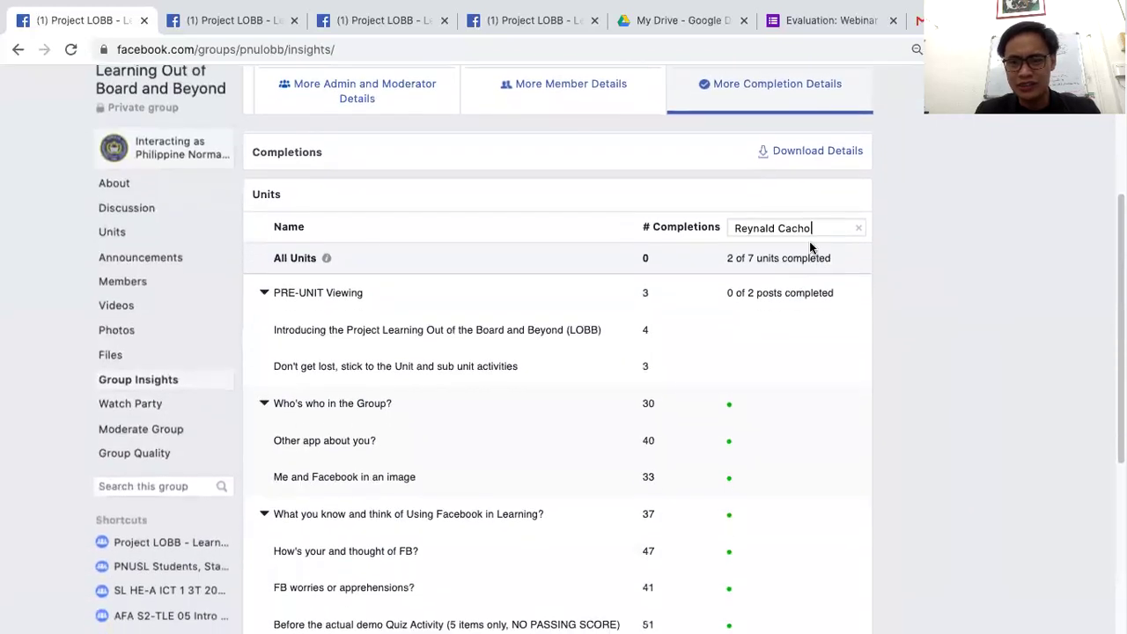
{"action": "scroll", "coordinate": [851, 438], "scroll_direction": "up", "scroll_amount": 2}
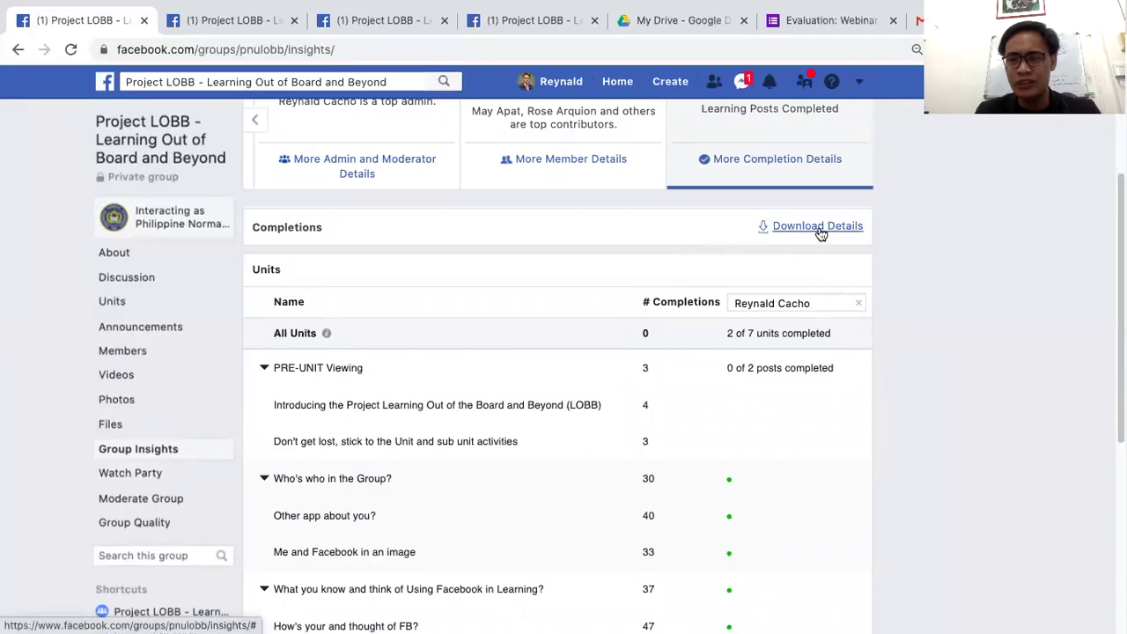
Request Download Details for the completion insights from the Completions section
{"action": "left_click", "coordinate": [818, 229]}
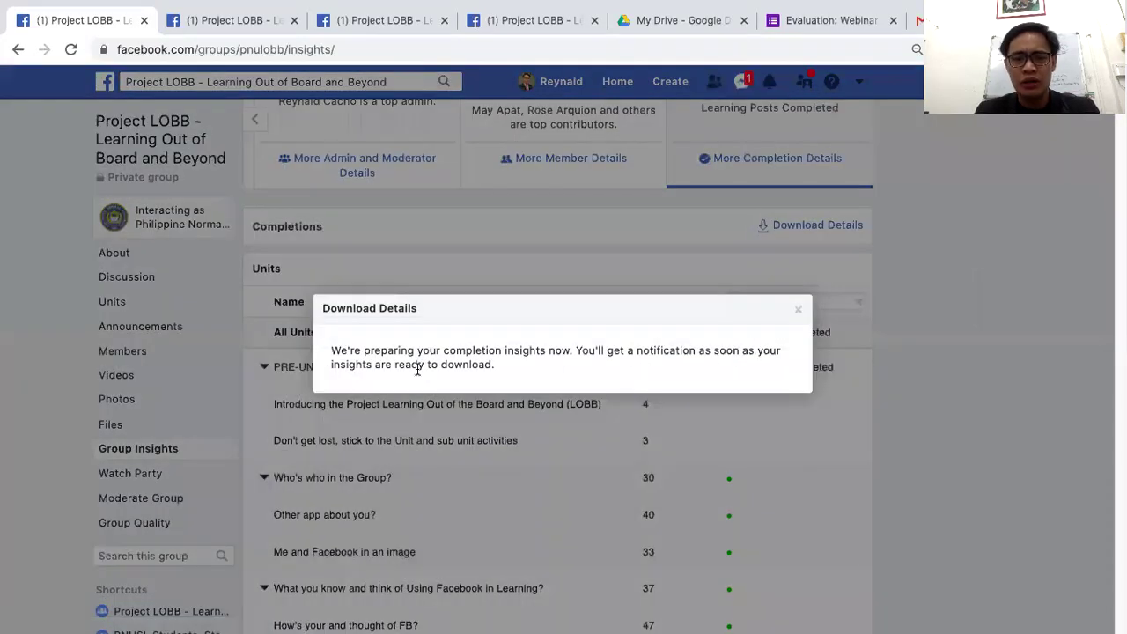